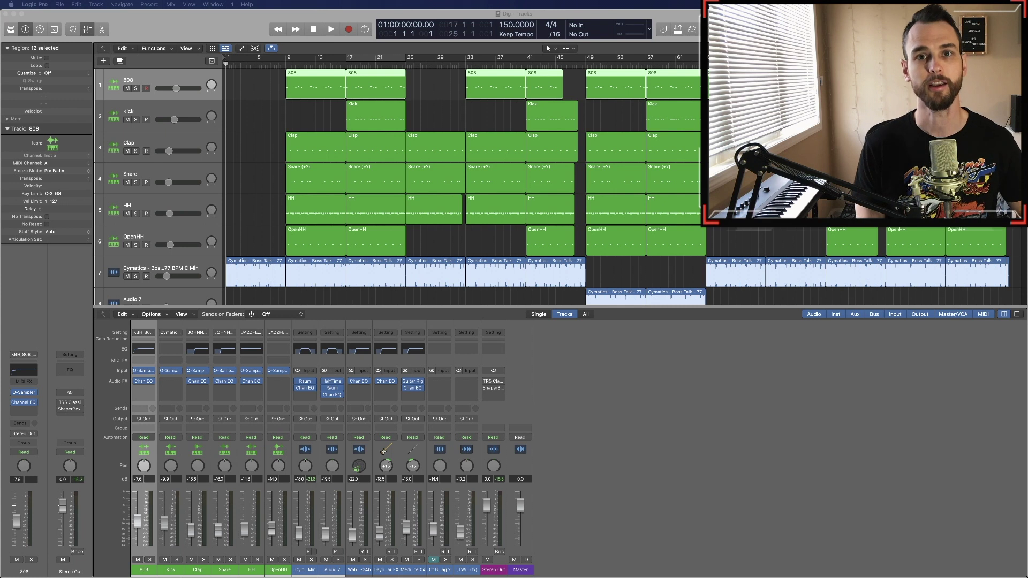
# - Turn on the cycle range over bars 17 to 25 and play the looped section
pyautogui.click(378, 58)
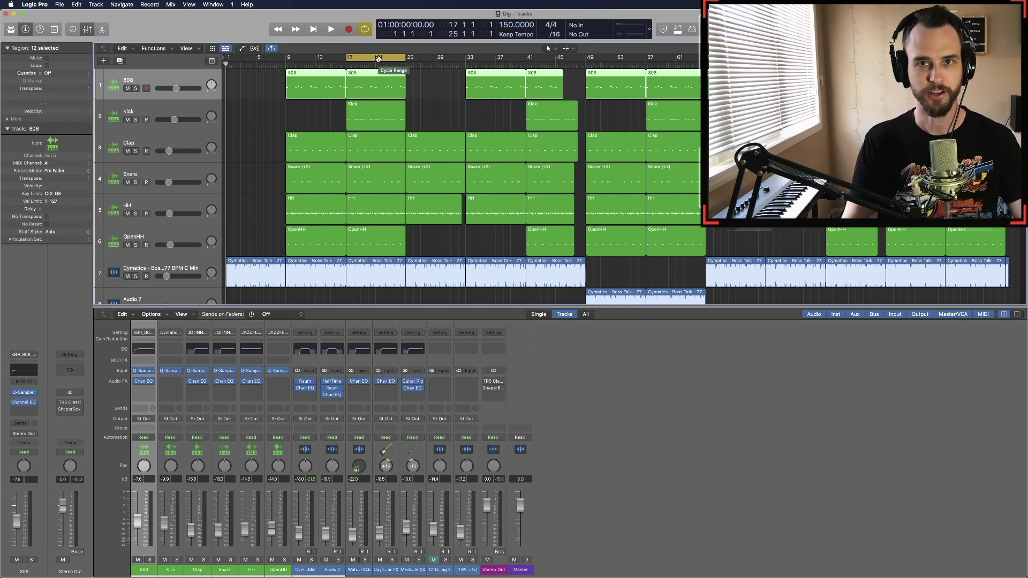
pyautogui.press('space')
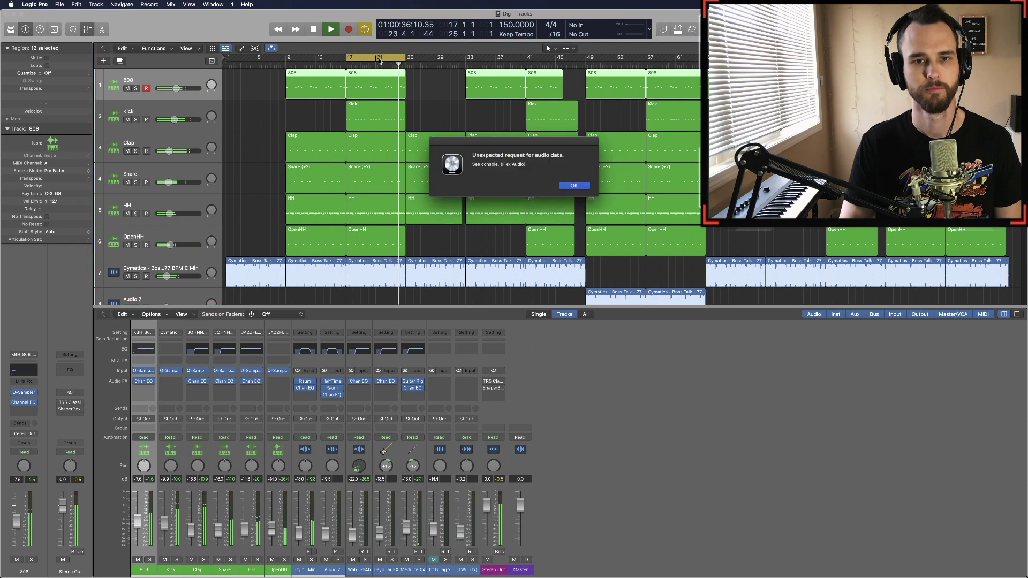
pyautogui.click(573, 186)
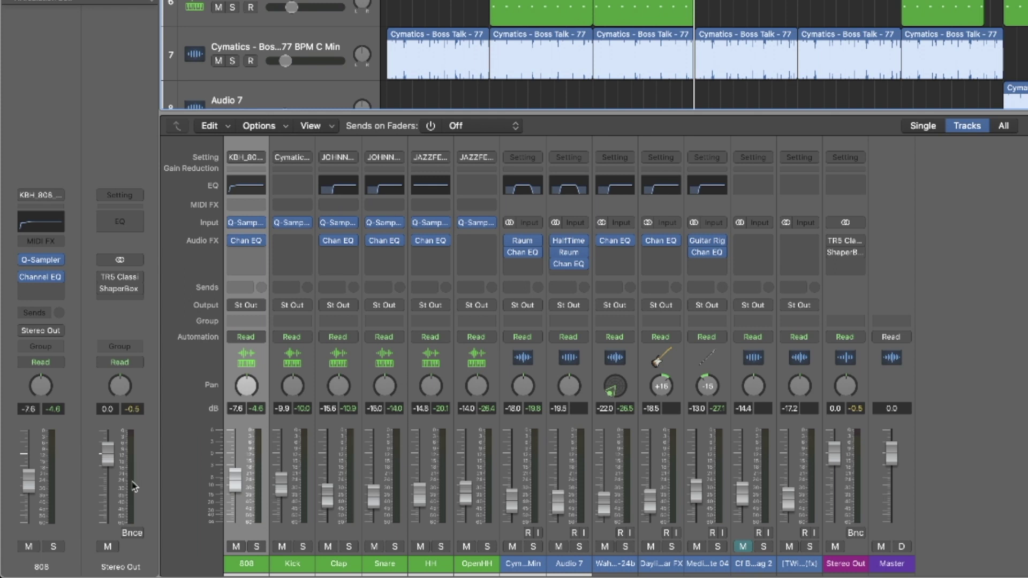
# - Play the looped section and examine the channel and Stereo Out levels in the mixer, then select the Kick channel
pyautogui.press('space')
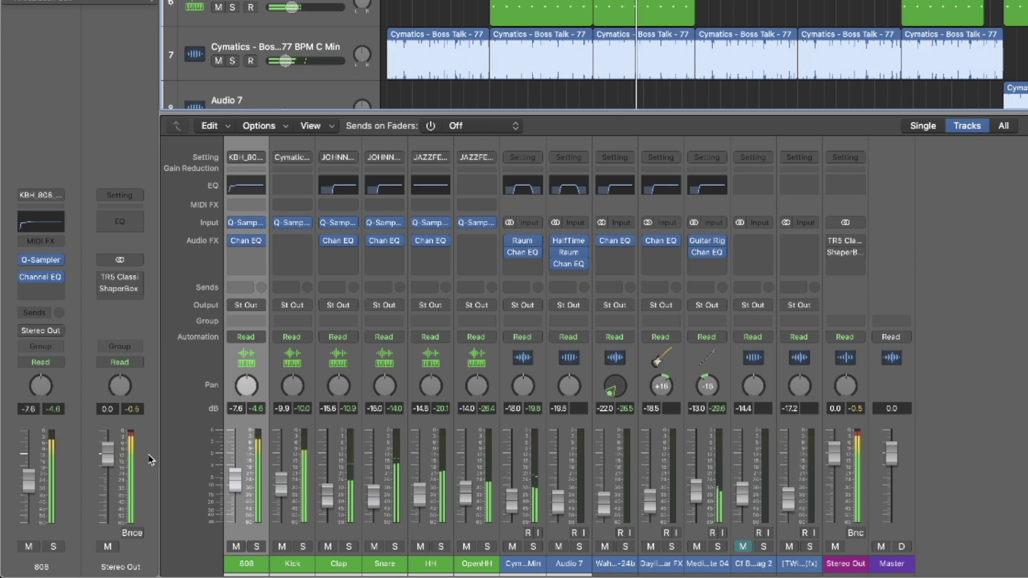
pyautogui.press('space')
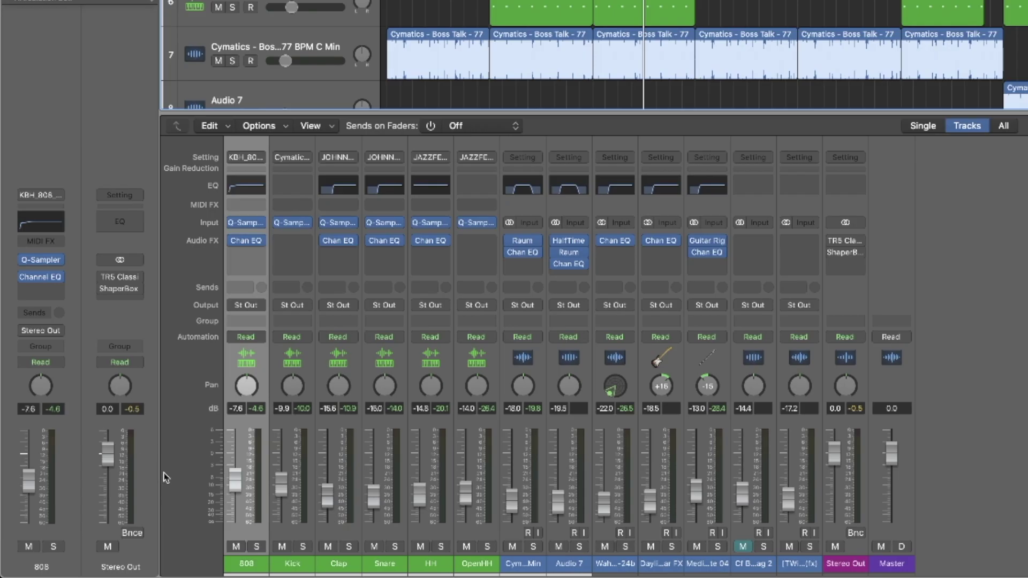
pyautogui.press('space')
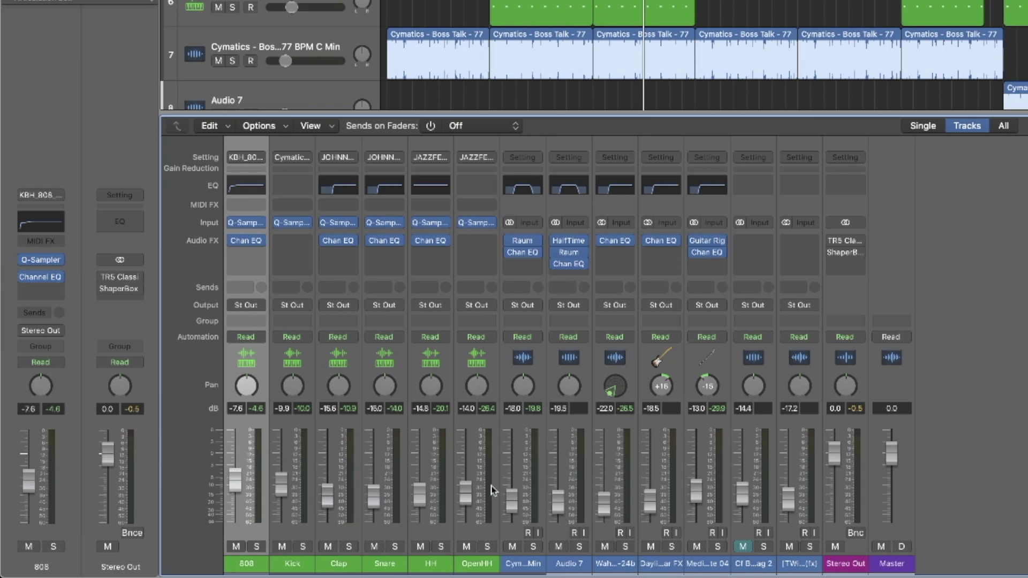
pyautogui.click(300, 434)
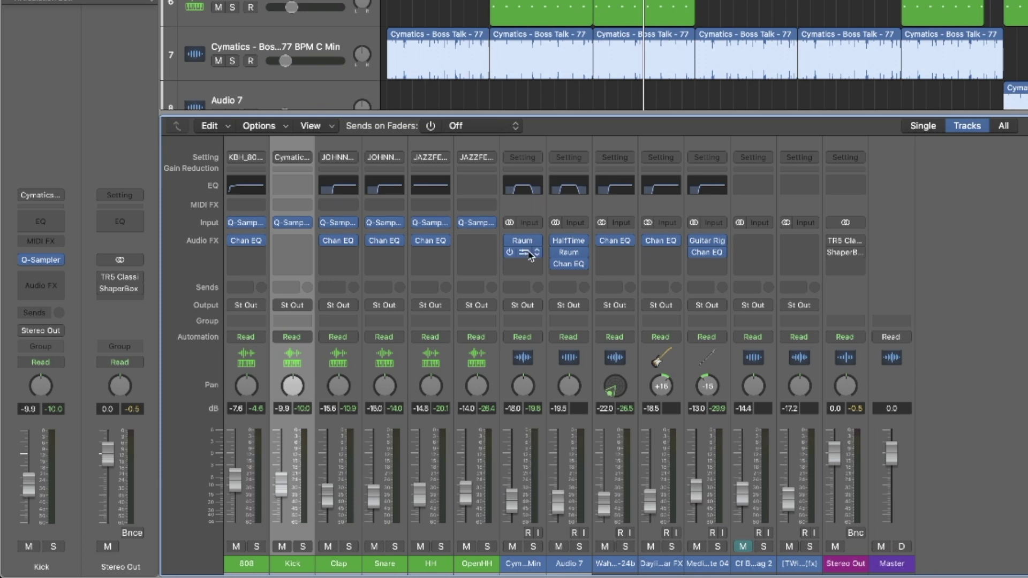
pyautogui.moveTo(522, 246)
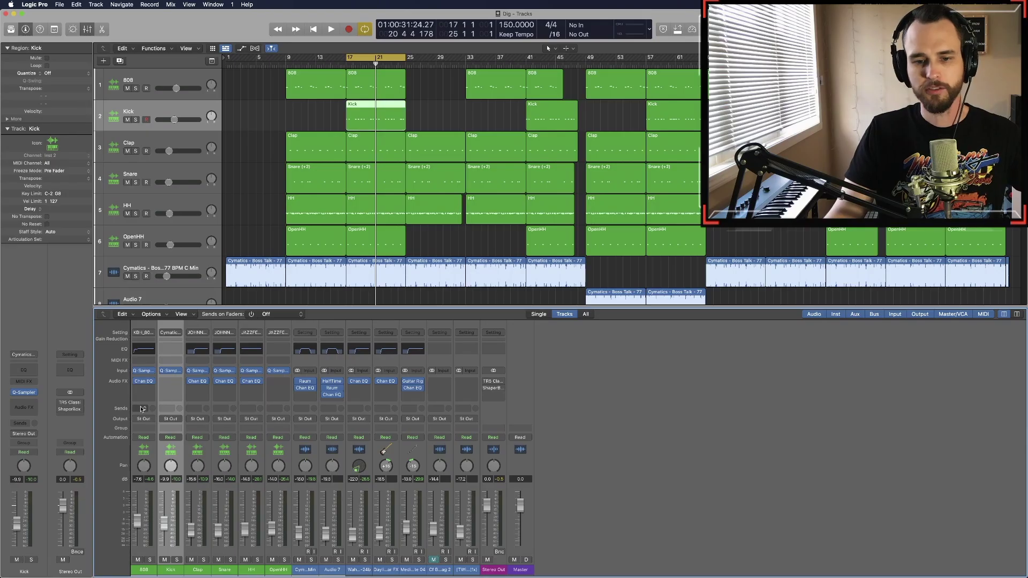
# - Open the TR5 Classic Clipper on the Stereo Out and switch it on while the loop plays
pyautogui.click(72, 406)
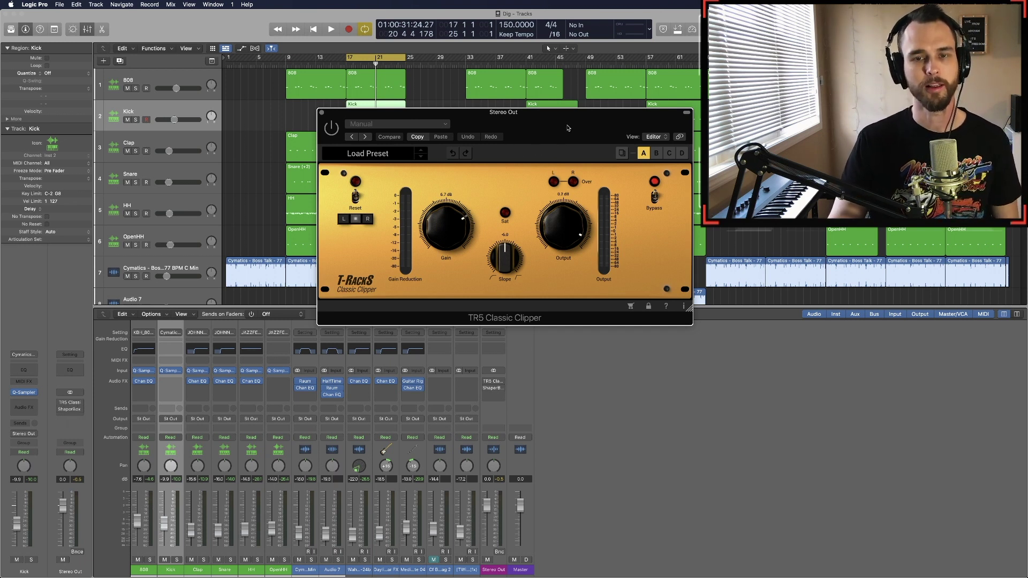
pyautogui.moveTo(568, 128); pyautogui.dragTo(560, 132)
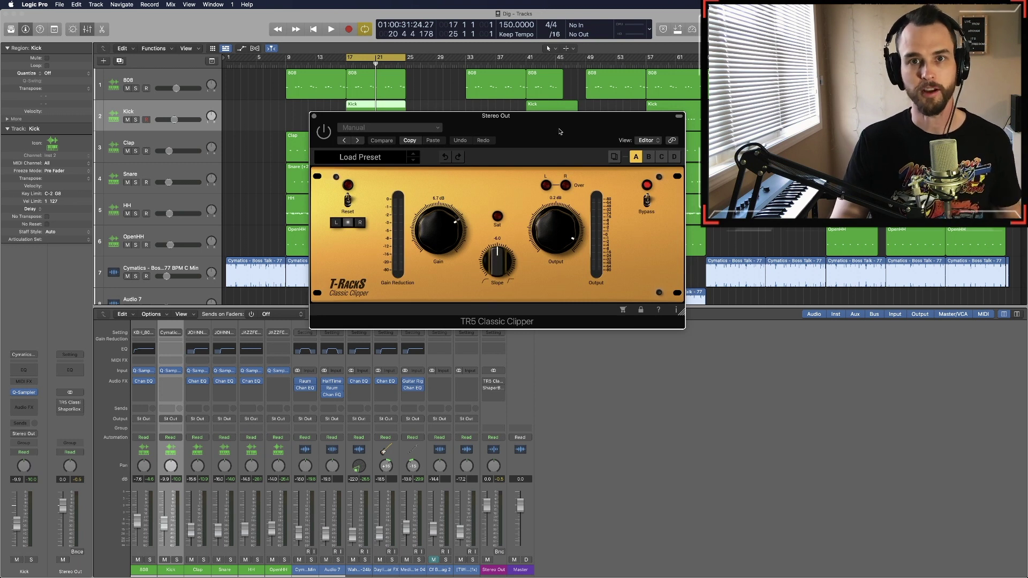
pyautogui.moveTo(561, 132); pyautogui.dragTo(539, 118)
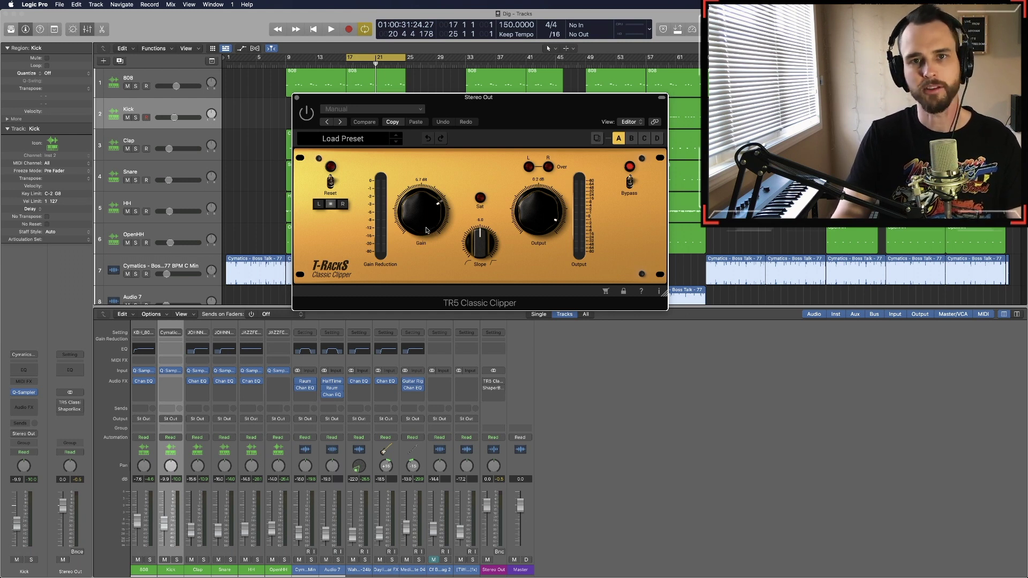
pyautogui.press('space')
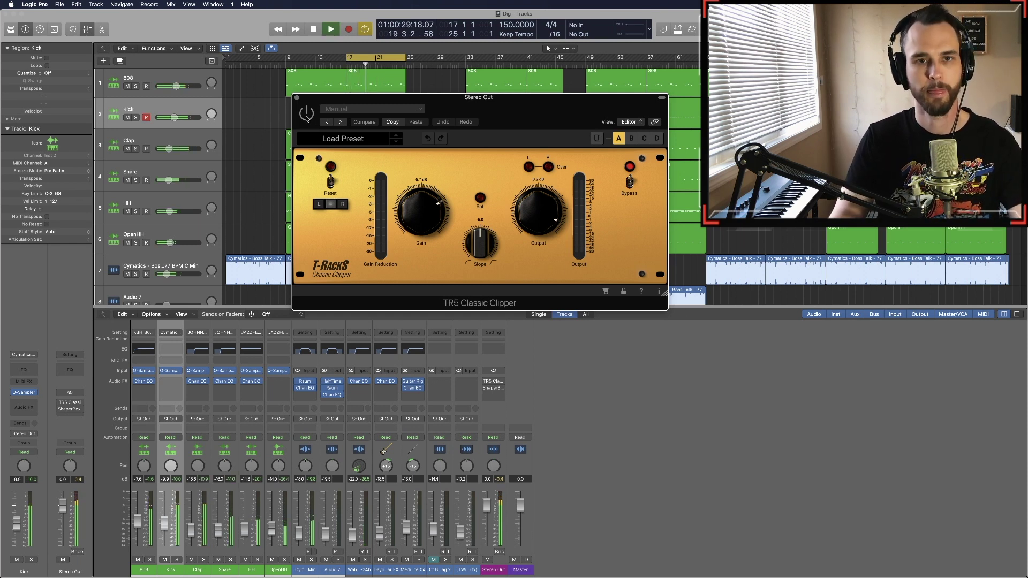
pyautogui.click(306, 115)
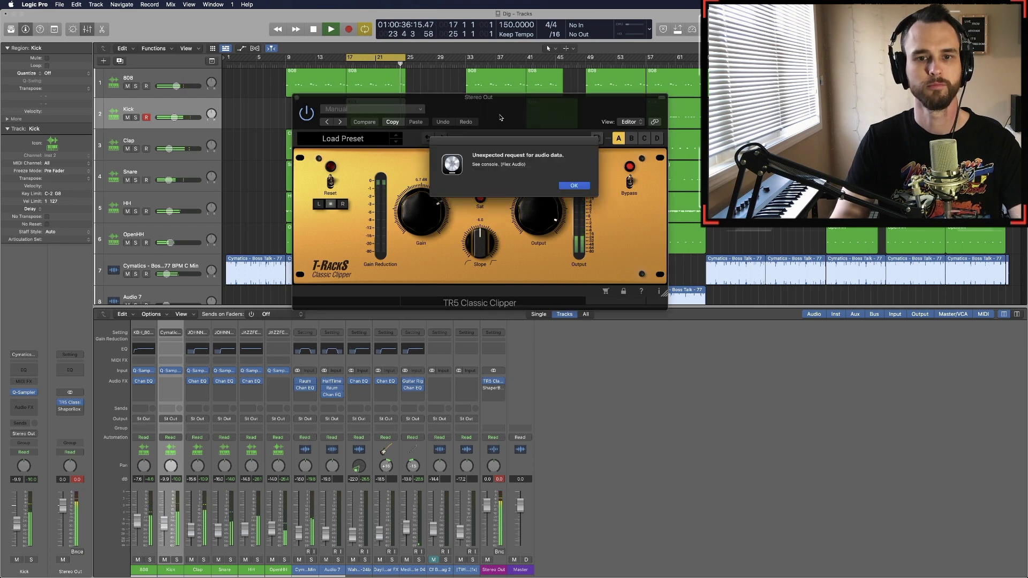
pyautogui.click(574, 185)
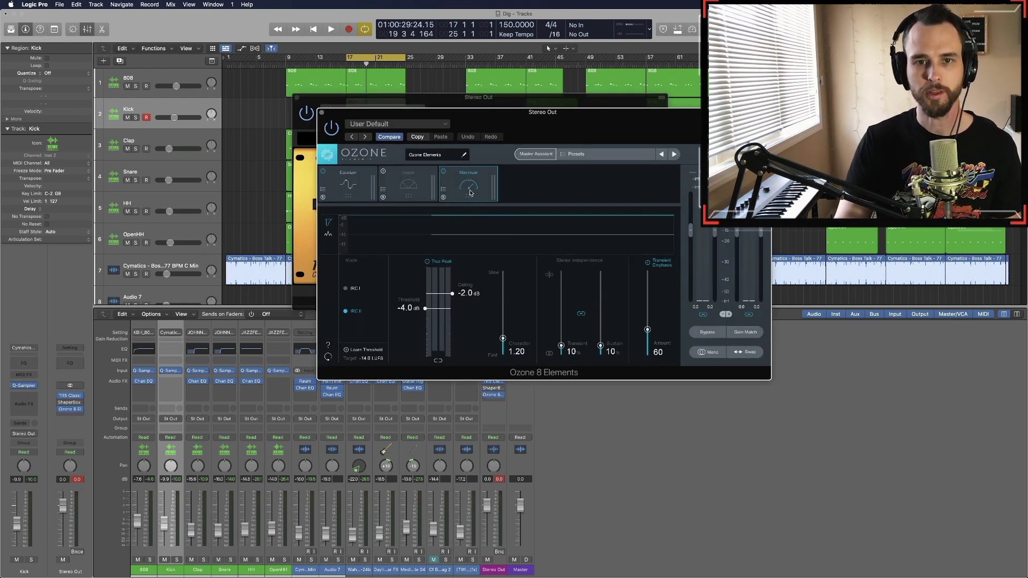
# - Try the Ozone 8 Elements Maximizer on the Stereo Out with a 0.0 dB ceiling and a -2.0 dB threshold
pyautogui.moveTo(449, 294); pyautogui.dragTo(449, 271)
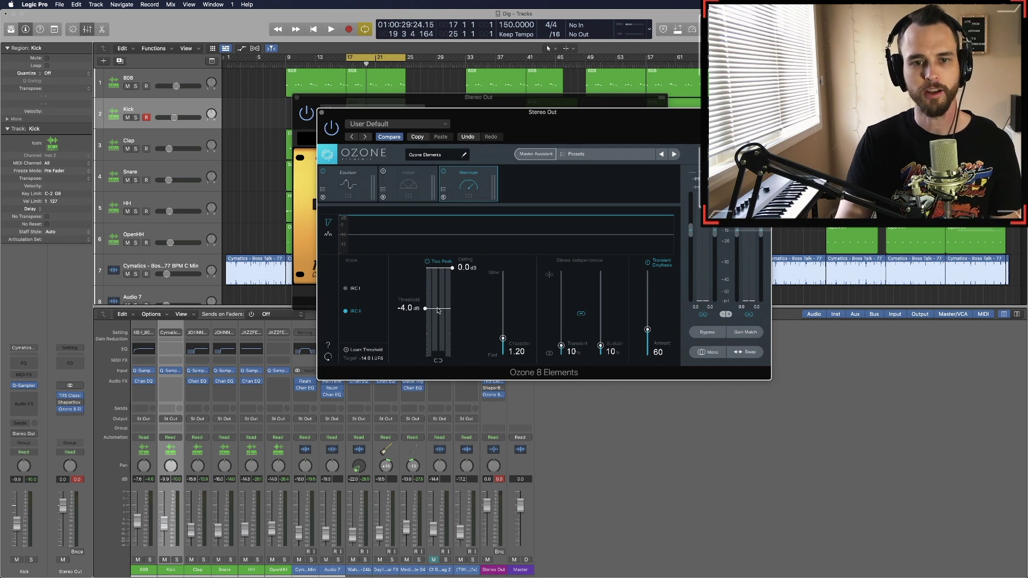
pyautogui.moveTo(438, 311)
pyautogui.mouseDown()
pyautogui.moveTo(438, 324)
pyautogui.moveTo(438, 293)
pyautogui.mouseUp()
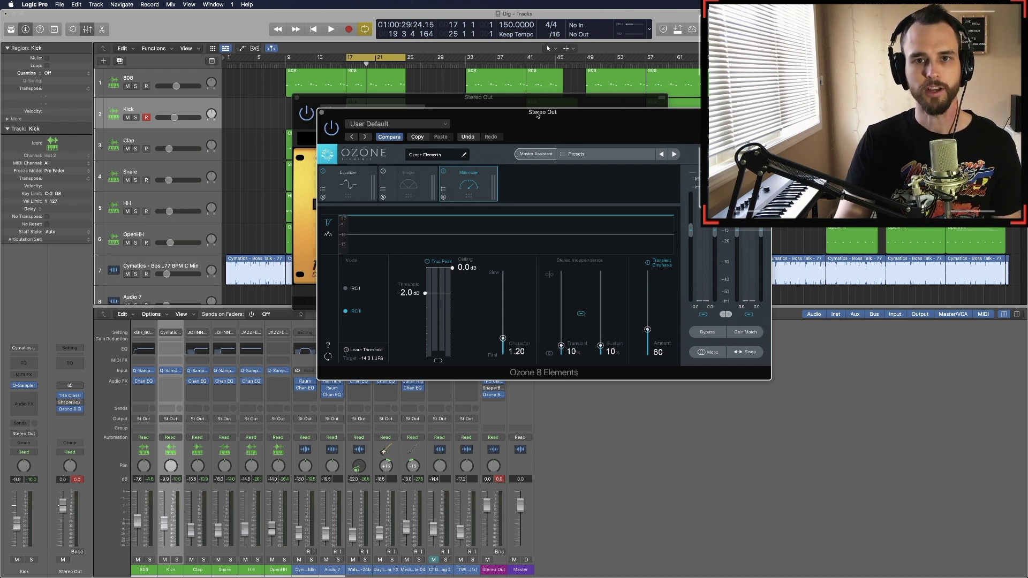
pyautogui.moveTo(538, 115); pyautogui.dragTo(485, 284)
pyautogui.click(89, 416)
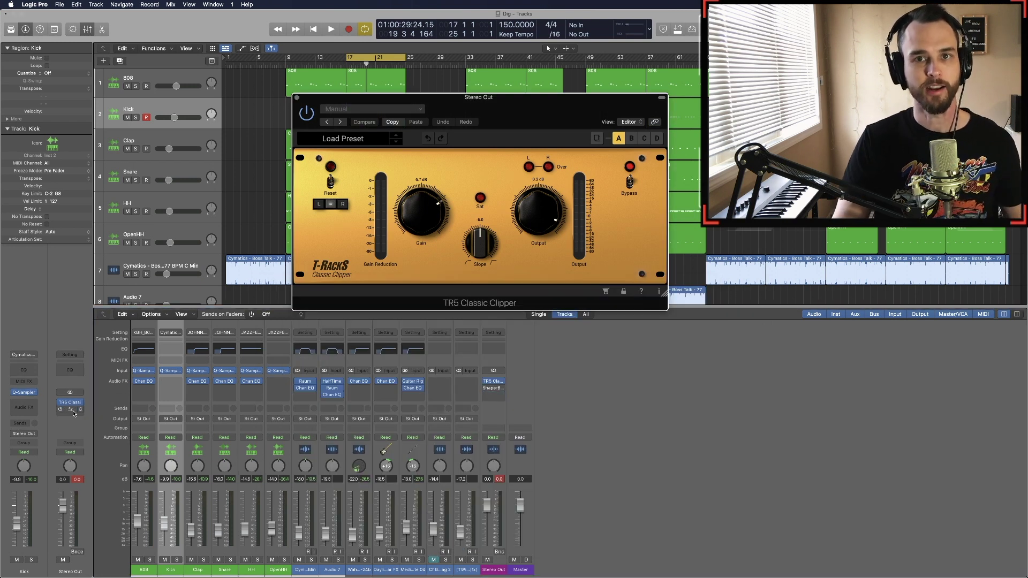
# - Replace the existing ShaperBox 2 on the Stereo Out with a fresh stereo instance
pyautogui.click(73, 412)
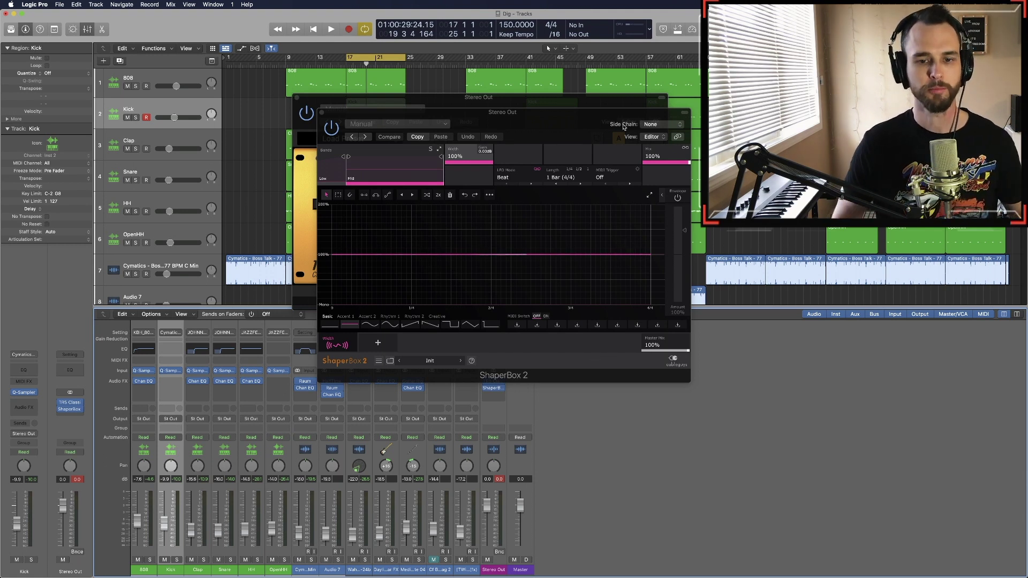
pyautogui.click(565, 129)
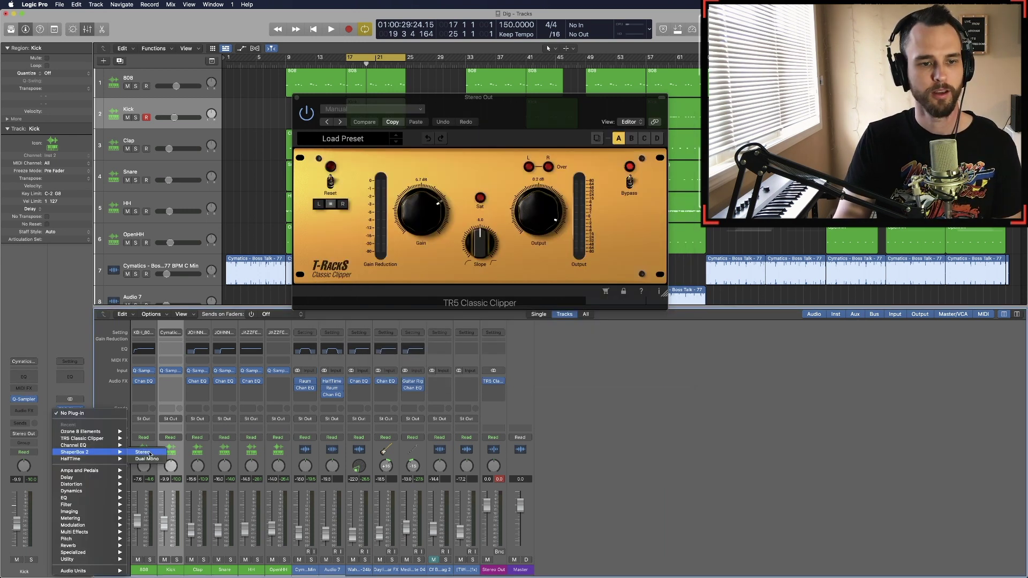
pyautogui.click(149, 453)
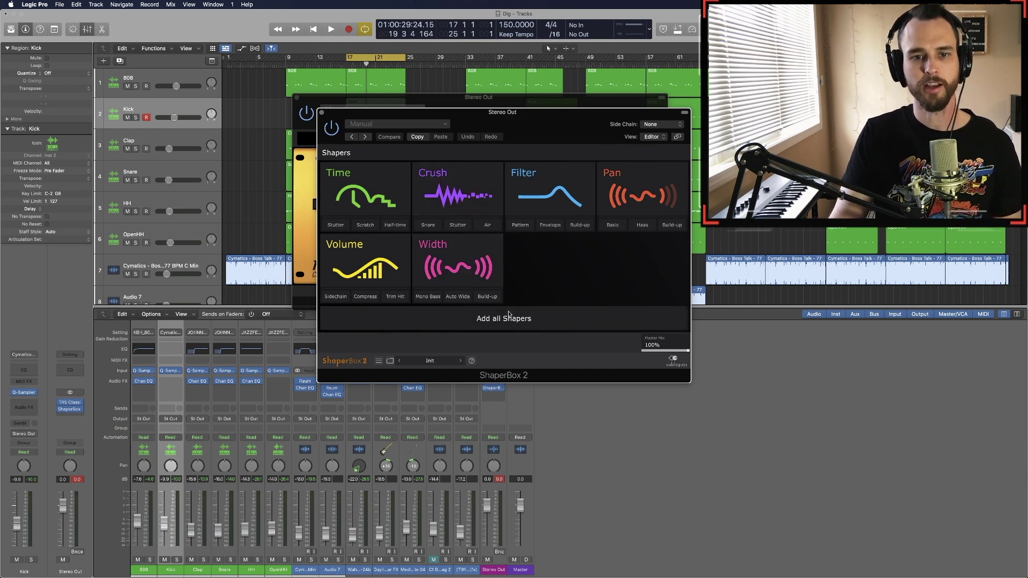
# - Load the Mono Bass preset of the Width shaper, set its low split to about 98.4 Hz, and close the plug-in windows
pyautogui.click(428, 297)
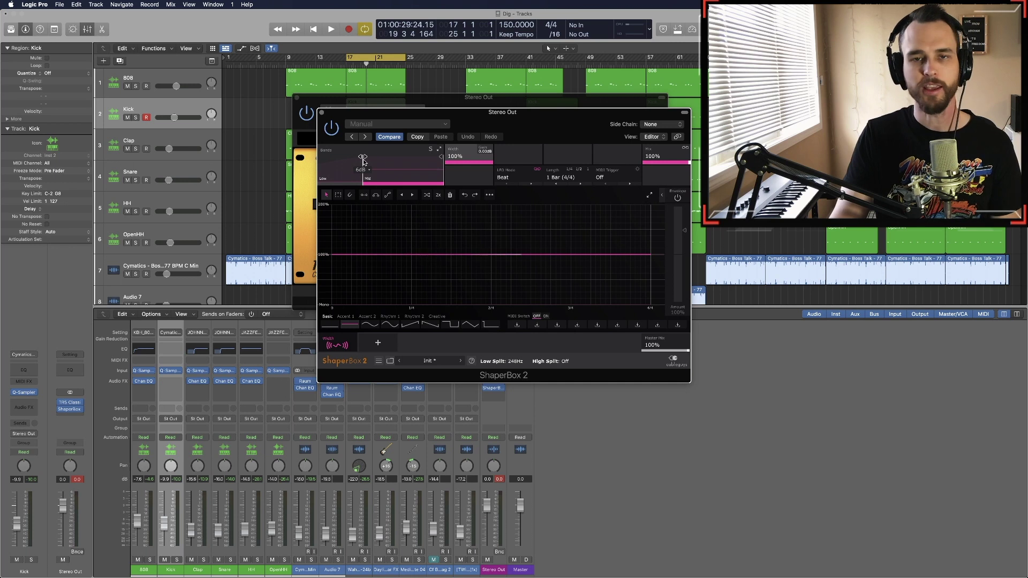
pyautogui.moveTo(363, 161); pyautogui.dragTo(345, 159)
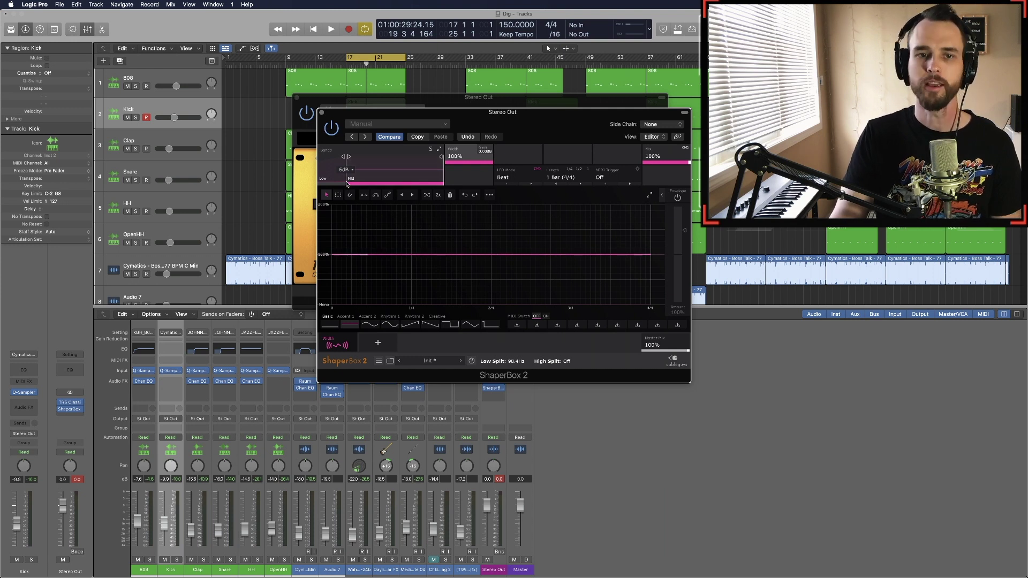
pyautogui.click(321, 112)
pyautogui.click(296, 98)
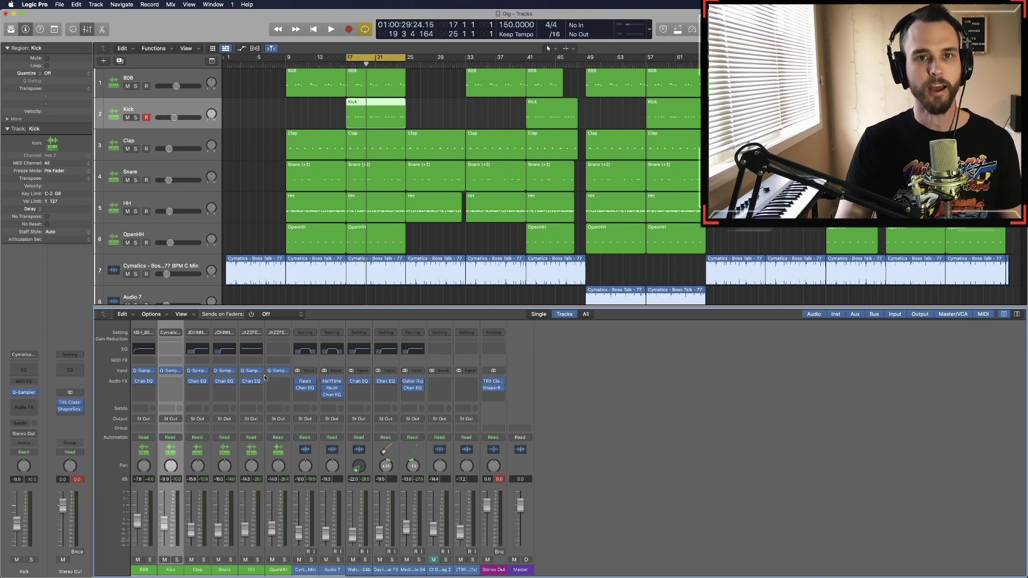
# - Turn off the low cut in the Clap's Channel EQ and play the loop to examine its low-frequency spectrum
pyautogui.click(198, 373)
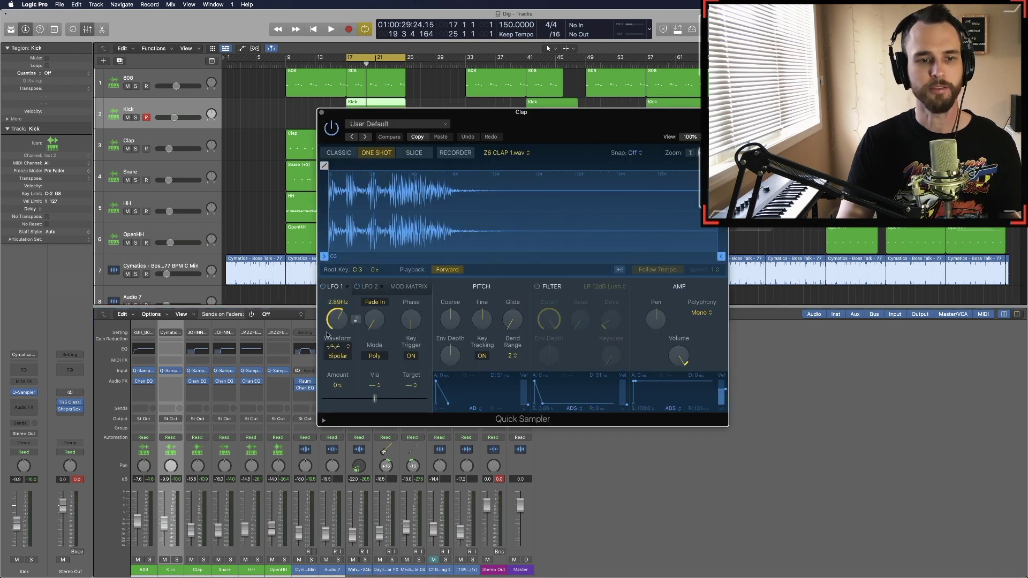
pyautogui.click(197, 381)
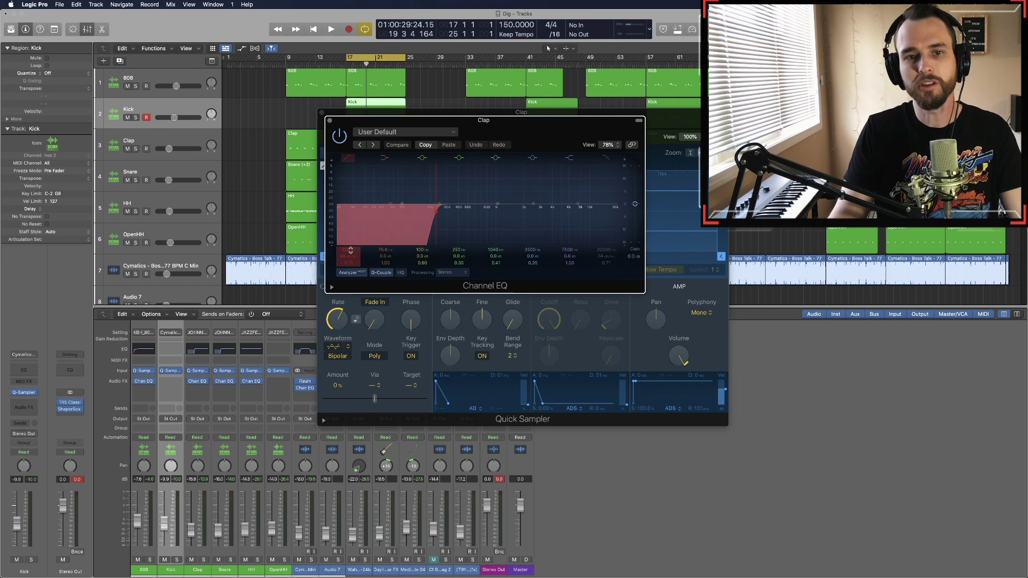
pyautogui.click(349, 159)
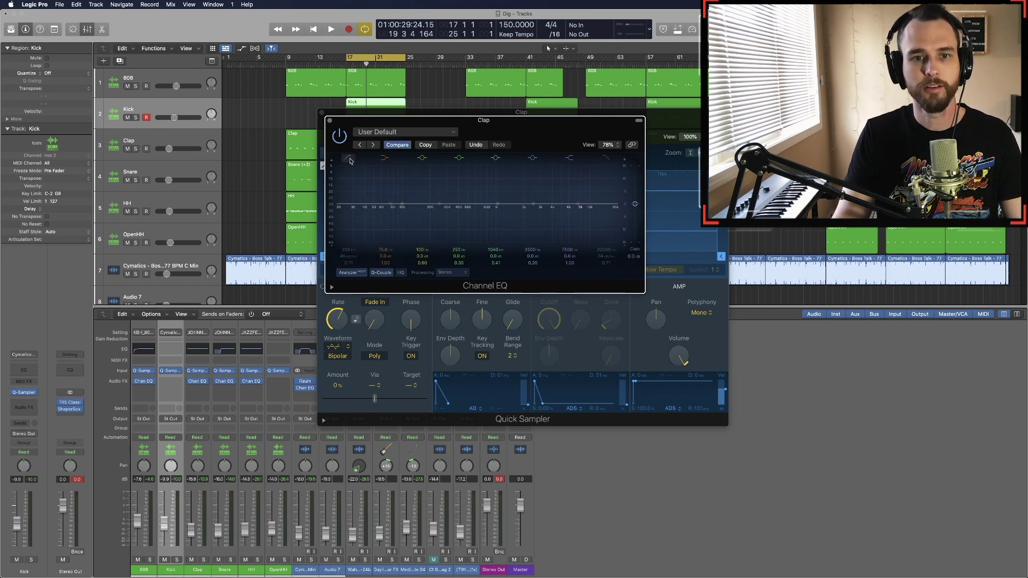
pyautogui.press('space')
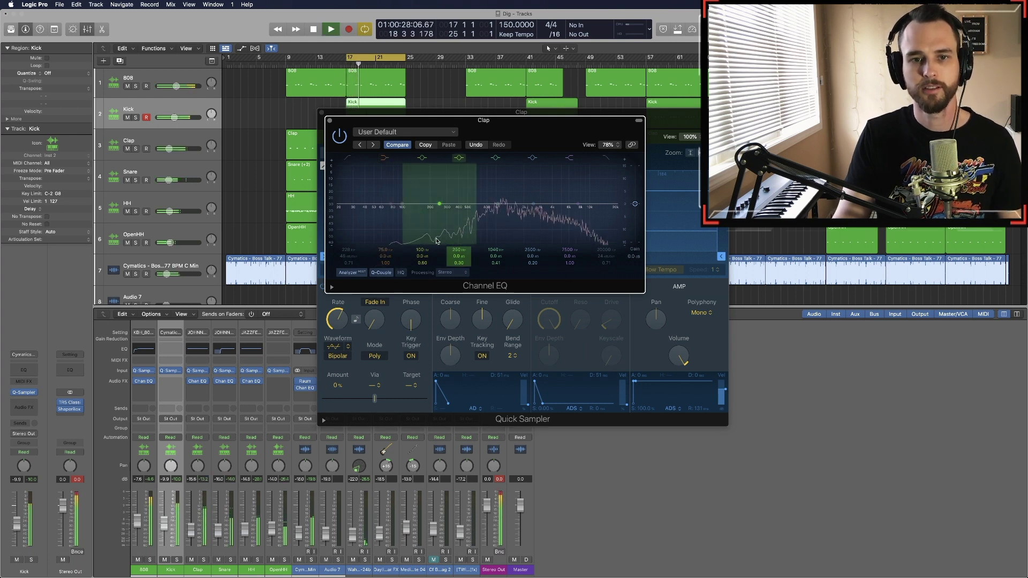
pyautogui.press('space')
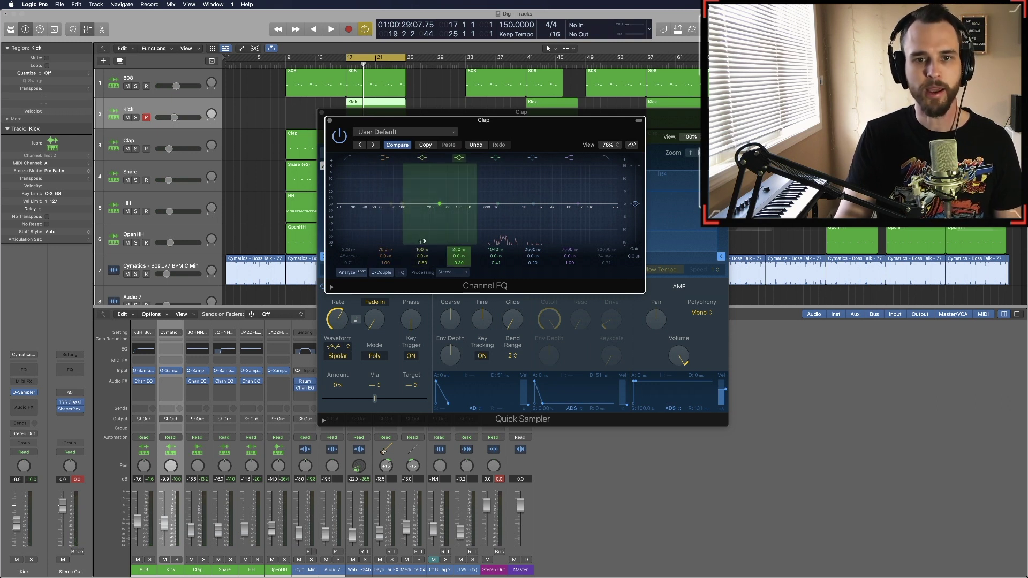
pyautogui.press('super+w')
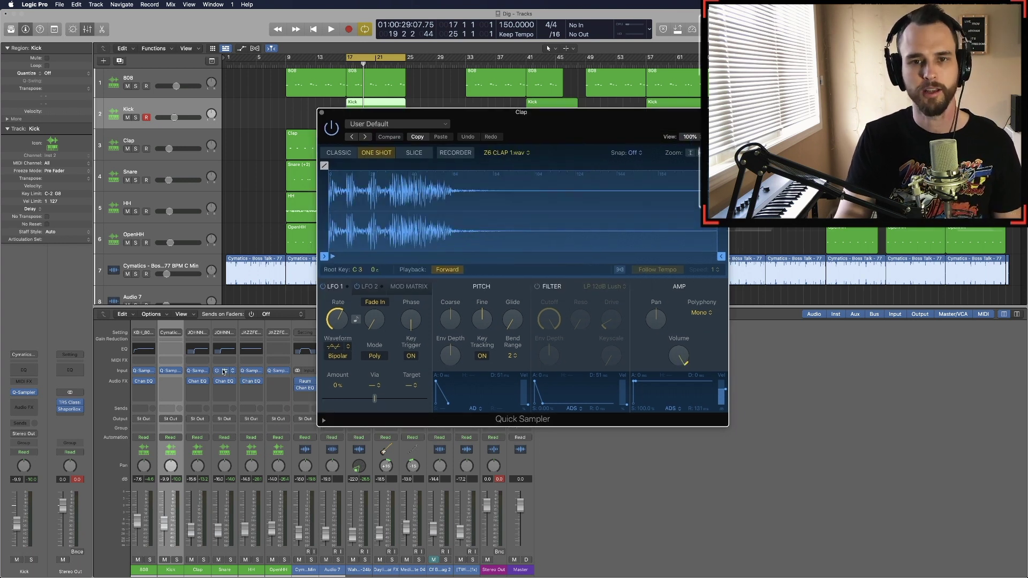
# - Examine the Snare's spectrum during playback with its Channel EQ low cut off, then restore the low cut and close the plug-ins
pyautogui.click(224, 382)
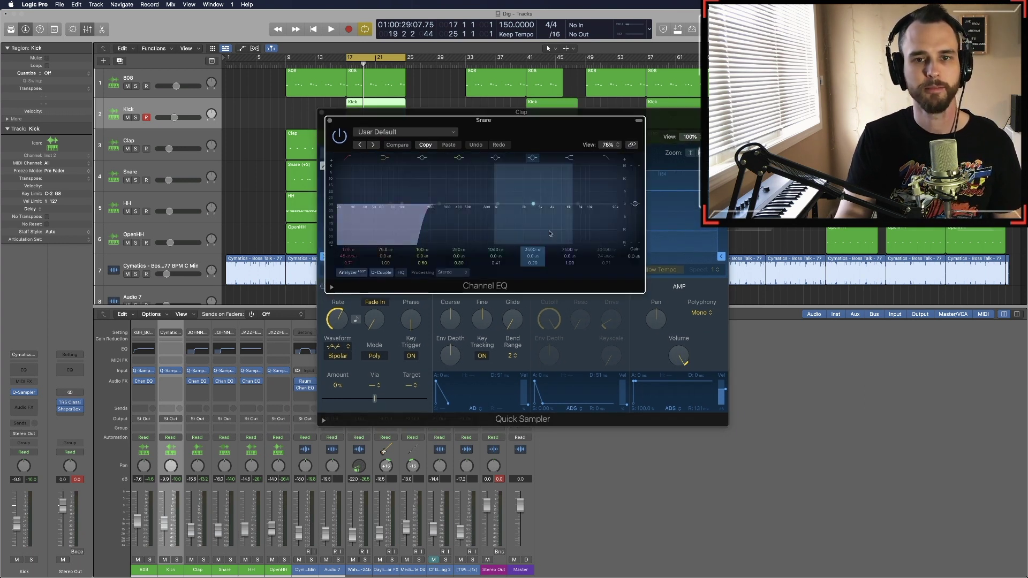
pyautogui.click(346, 158)
pyautogui.press('space')
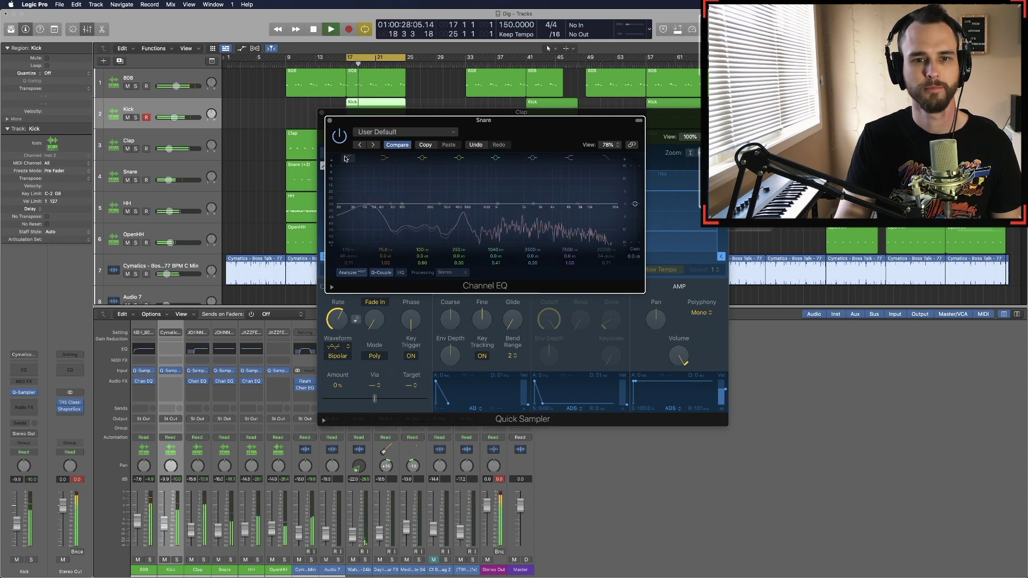
pyautogui.press('space')
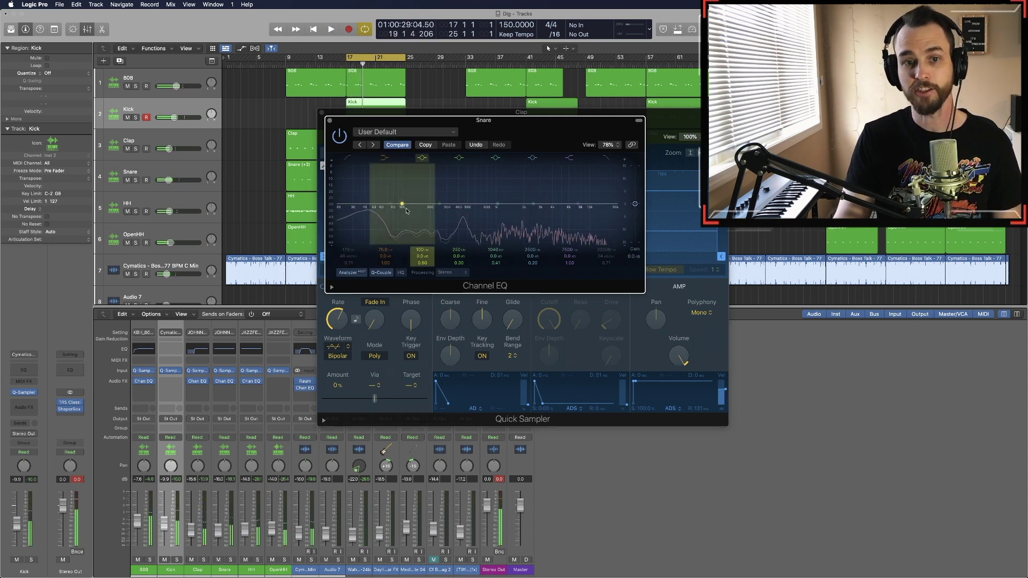
pyautogui.click(348, 159)
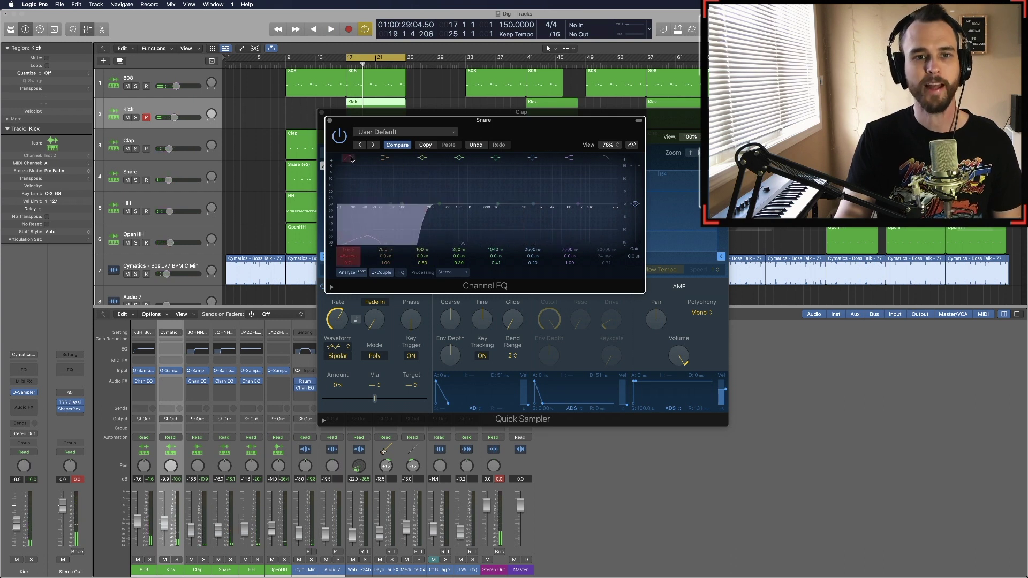
pyautogui.click(330, 121)
pyautogui.press('super+w')
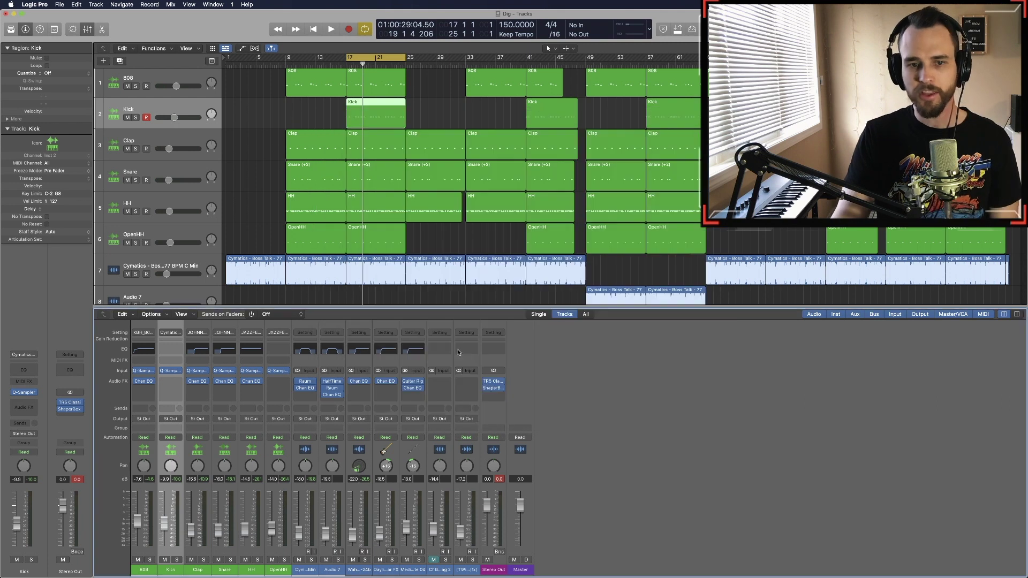
# - Examine the low and high cuts in the Cymatics Boss Talk track's Channel EQ and close the plug-in
pyautogui.click(315, 351)
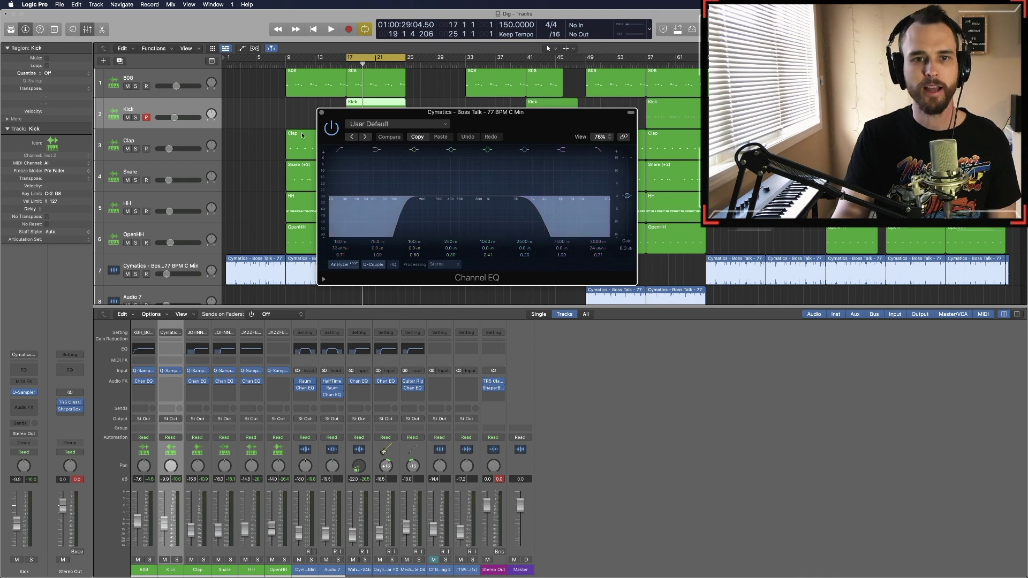
pyautogui.click(321, 112)
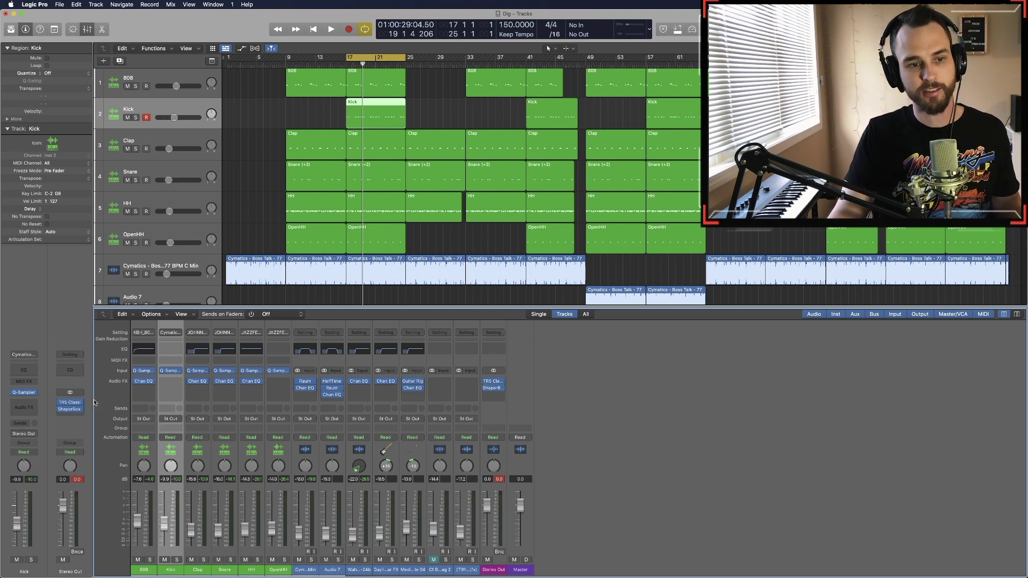
# - Try raising the Stereo Out Classic Clipper's gain to about 9.1 dB while the loop plays, and restore the previous gain after stopping
pyautogui.click(72, 406)
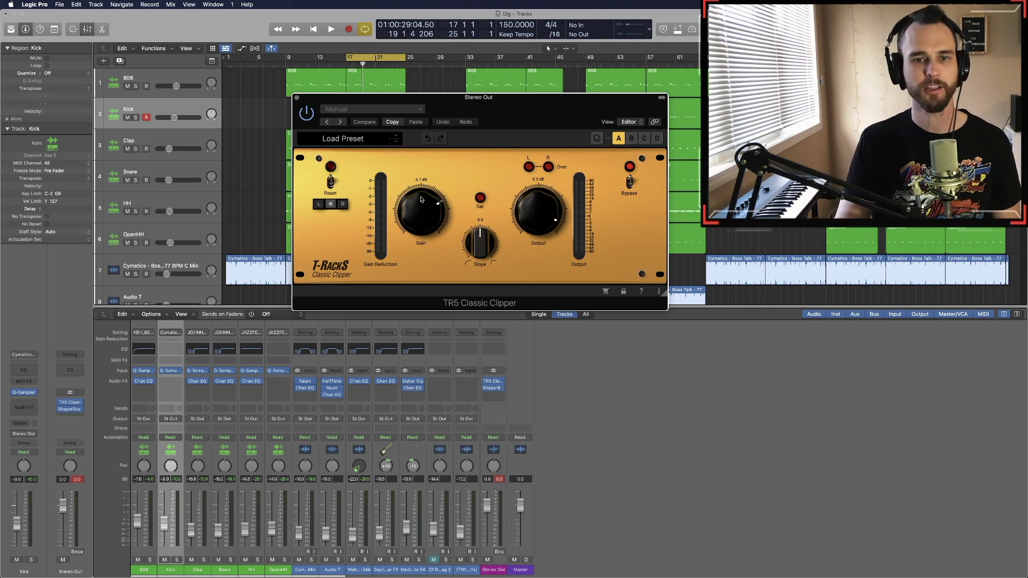
pyautogui.press('space')
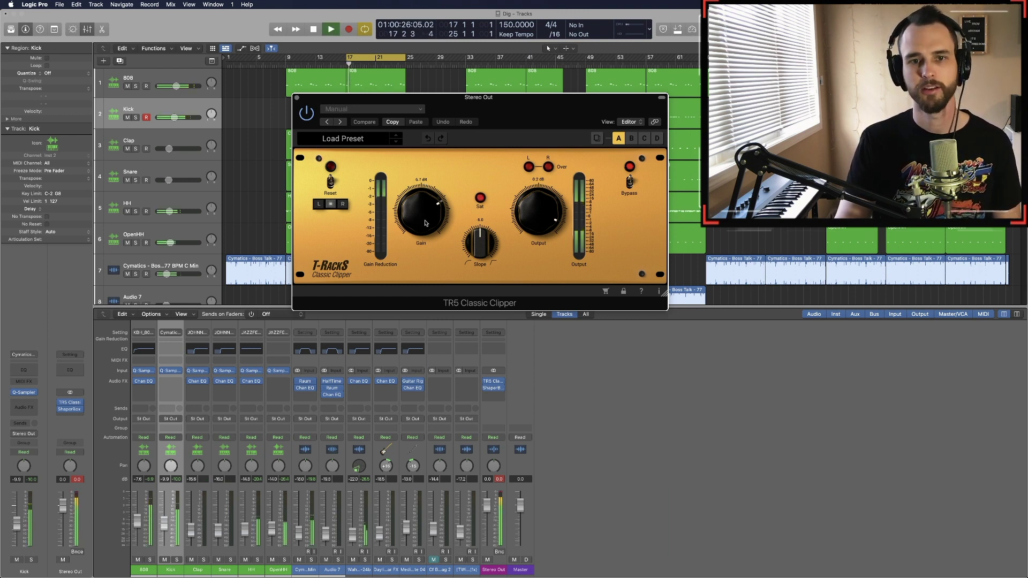
pyautogui.moveTo(423, 220); pyautogui.dragTo(428, 212)
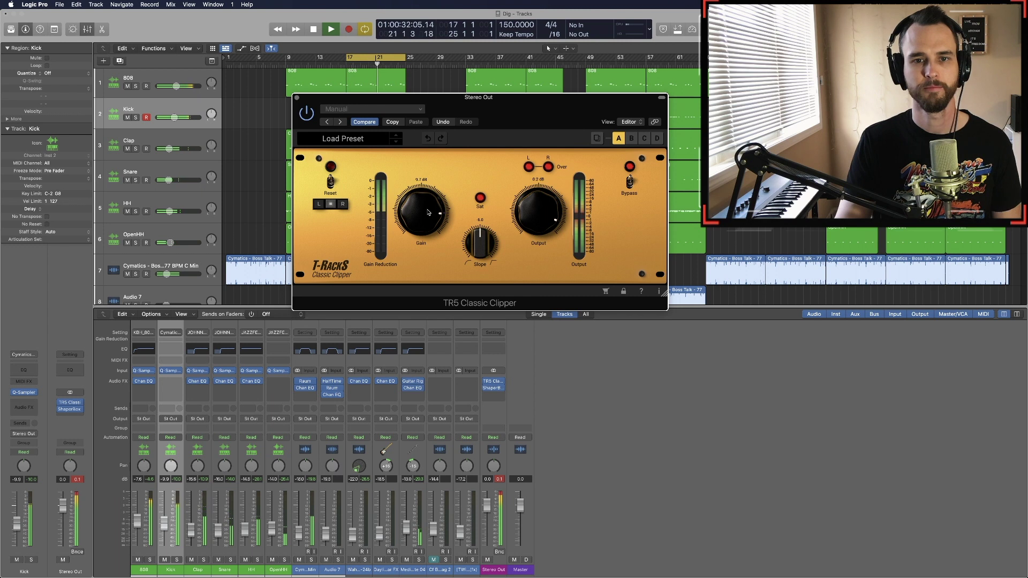
pyautogui.press('space')
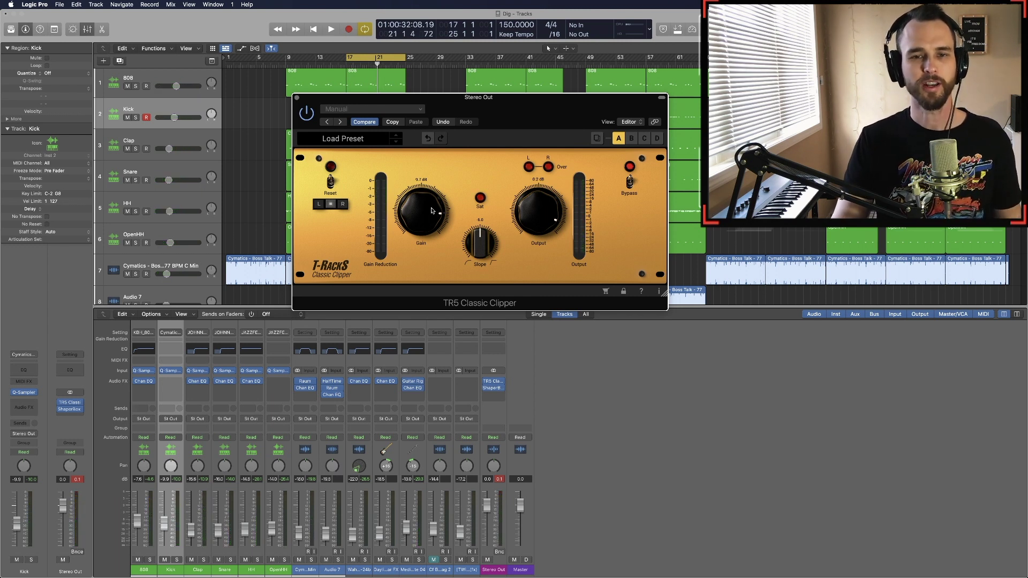
pyautogui.moveTo(432, 210); pyautogui.dragTo(430, 225)
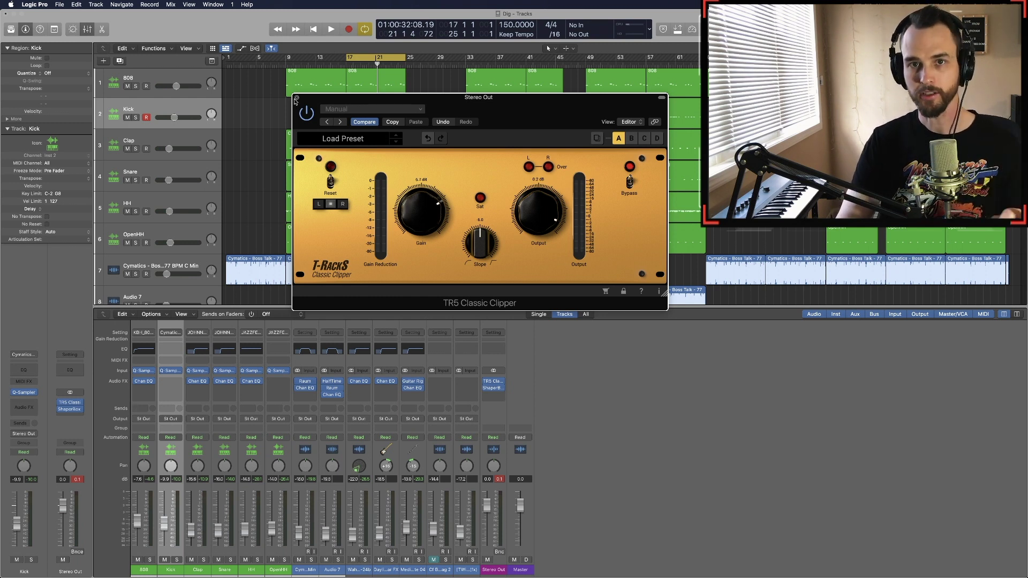
# - Review the ShaperBox 2 width settings on the Stereo Out, and close both it and the Classic Clipper
pyautogui.click(70, 409)
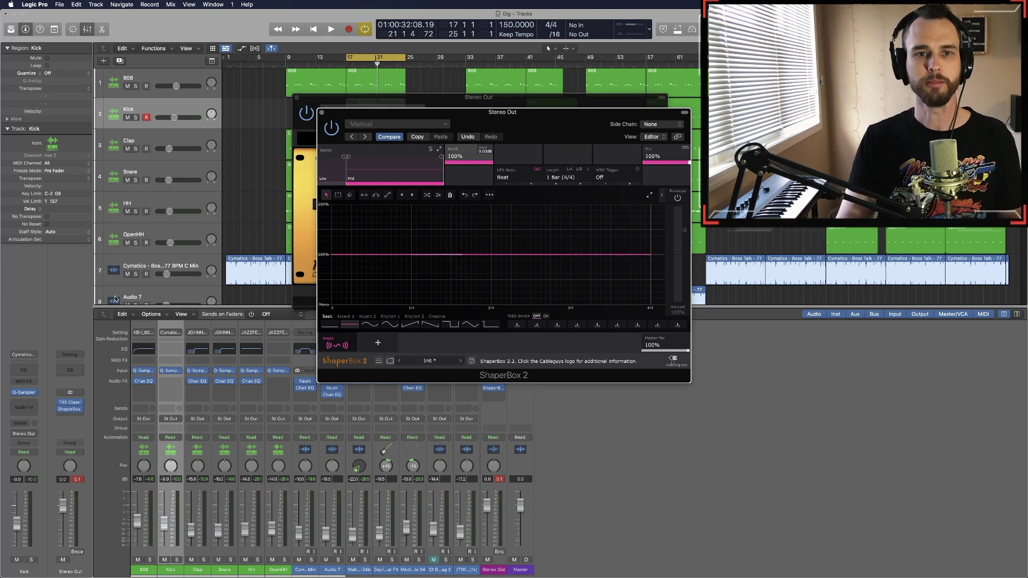
pyautogui.click(321, 112)
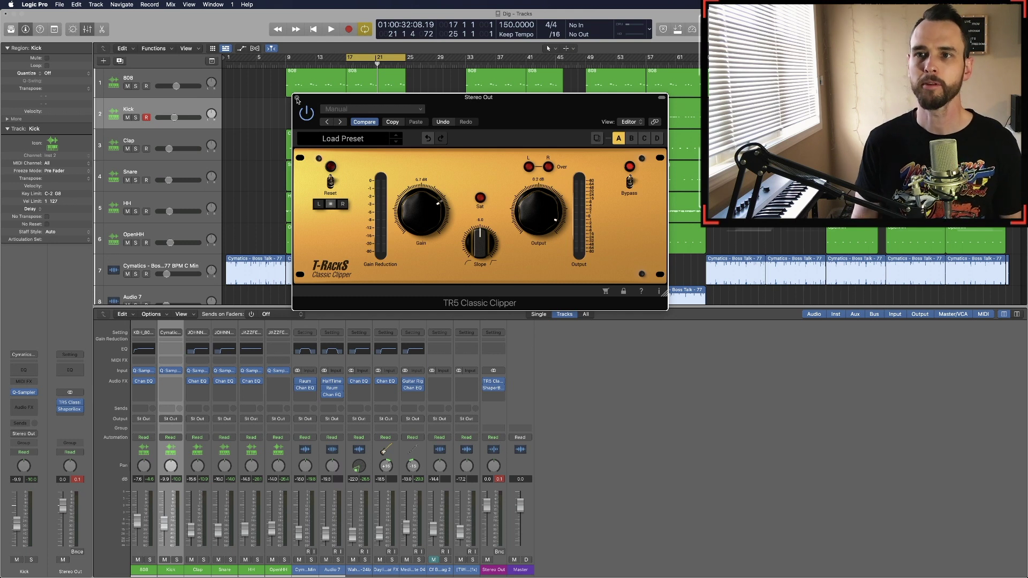
pyautogui.click(298, 100)
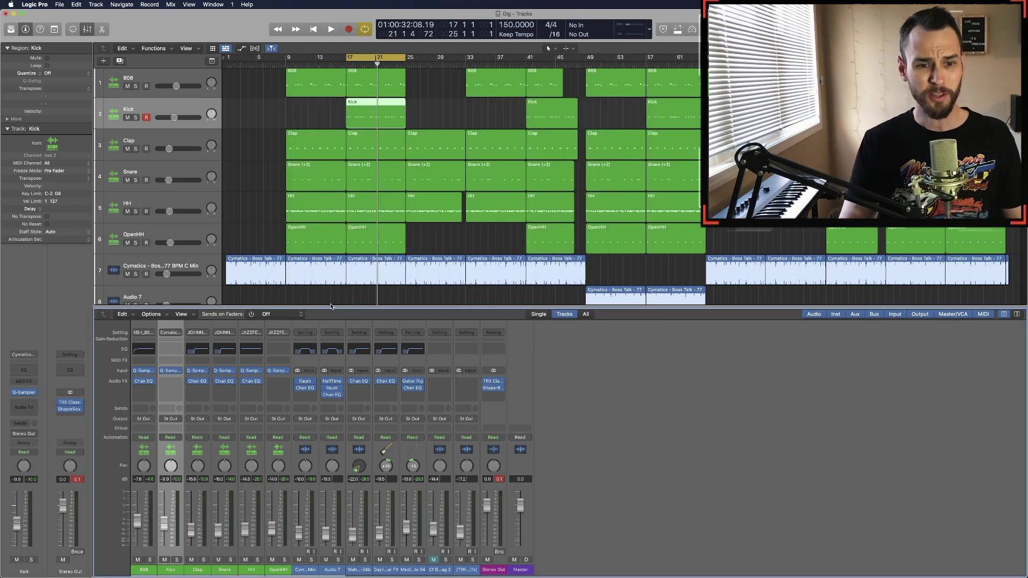